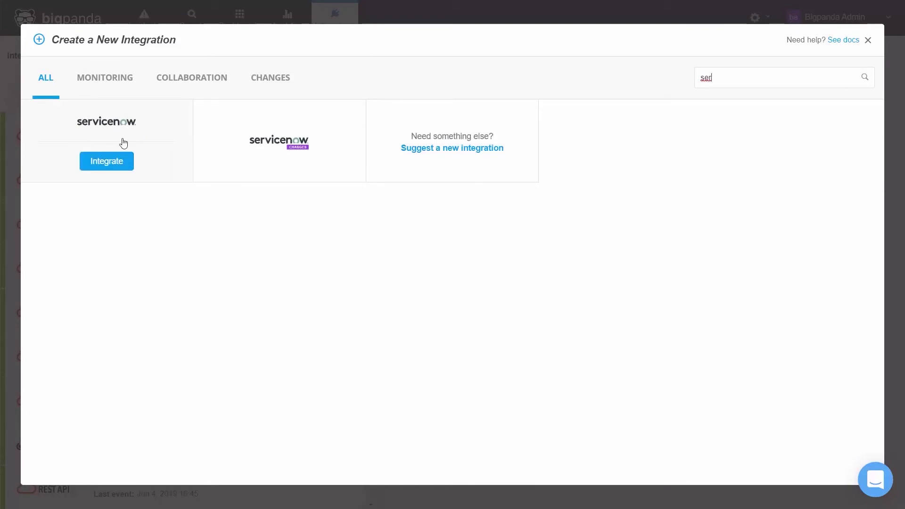
- Create a ServiceNow integration named 'Servicenow-prod', generate its app key and select the key
left_click(107, 163)
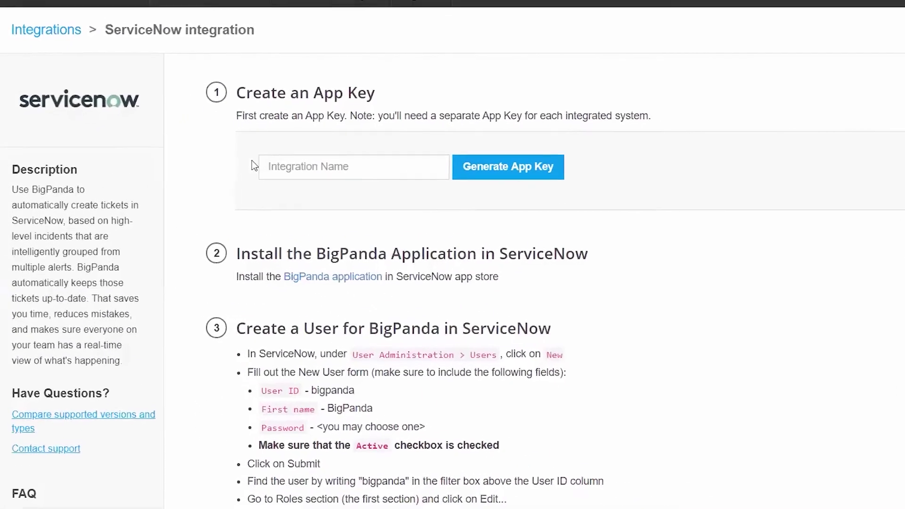
left_click(225, 160)
type("Servicenow-prod")
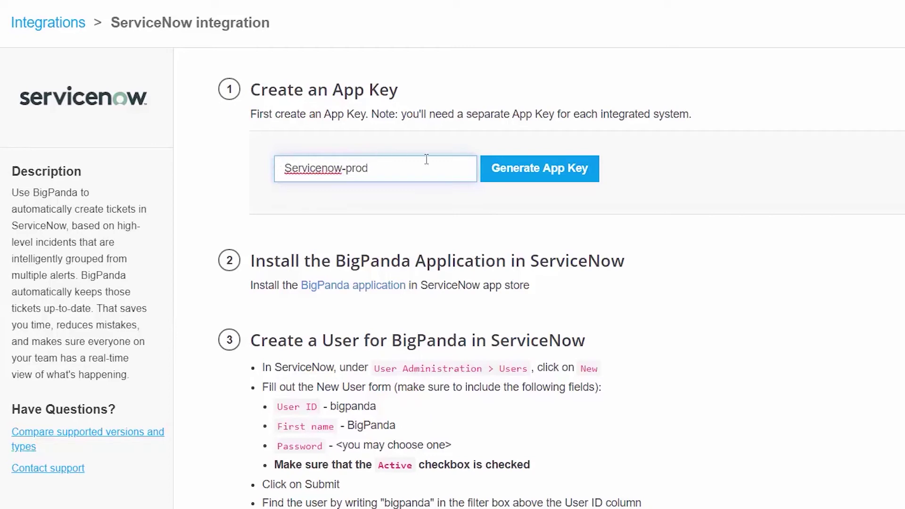
left_click(526, 174)
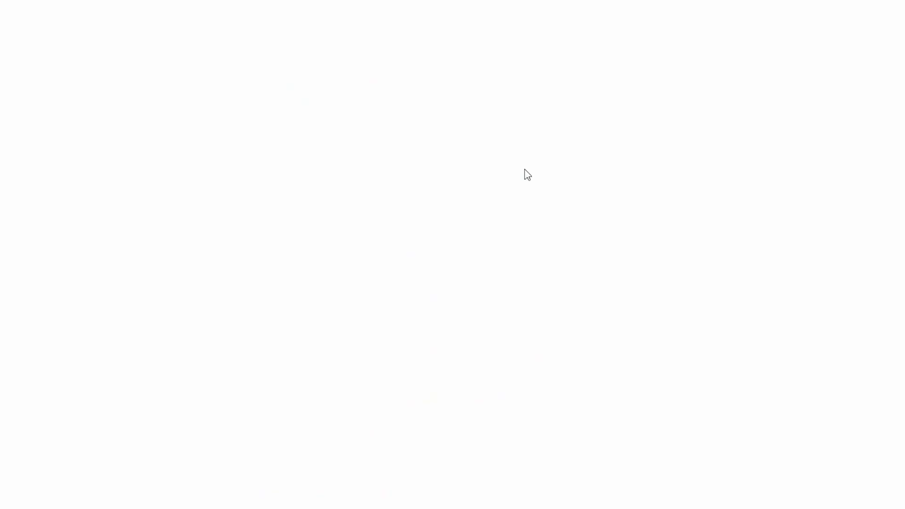
left_click_drag(330, 183, 517, 187)
key("ctrl+c")
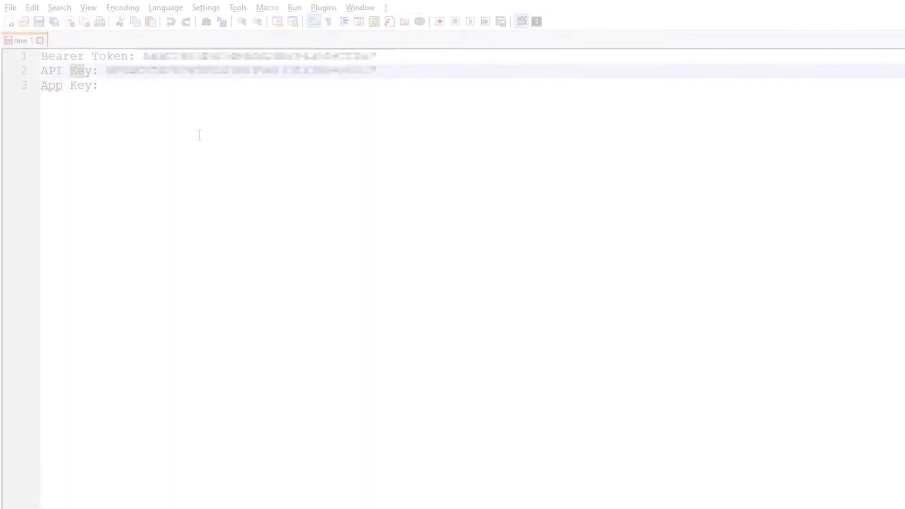
- Paste the generated app key onto the App Key line of the Notepad++ notes
left_click(133, 87)
key("ctrl+v")
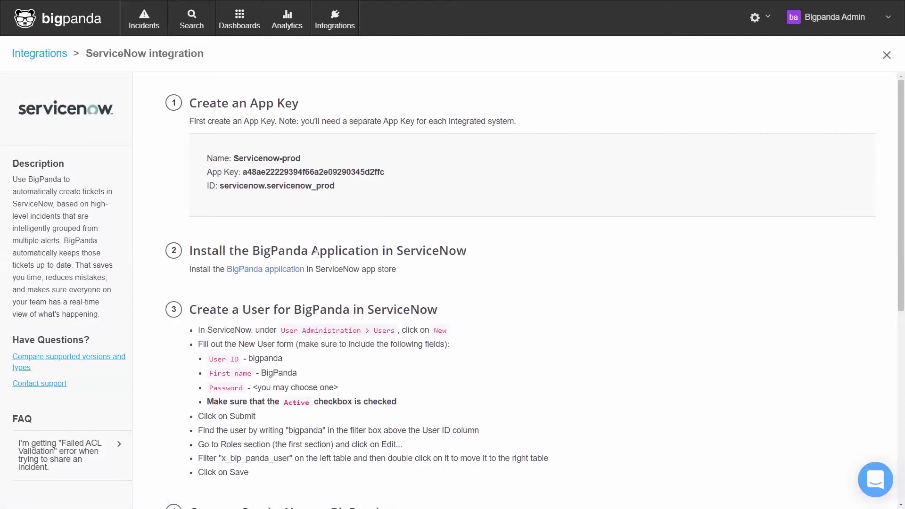
- Filter the ServiceNow navigator for 'Bigpanda' to list the BigPanda application's modules
left_click(275, 270)
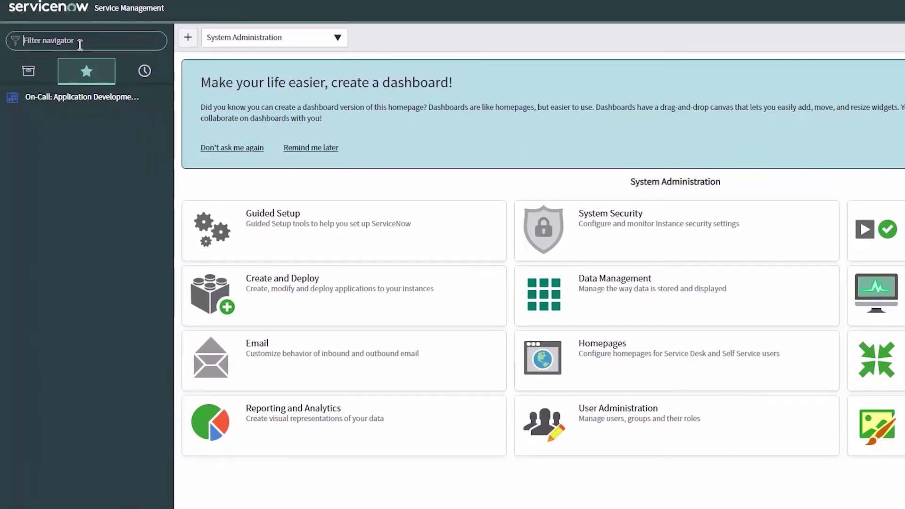
type("Bigpa")
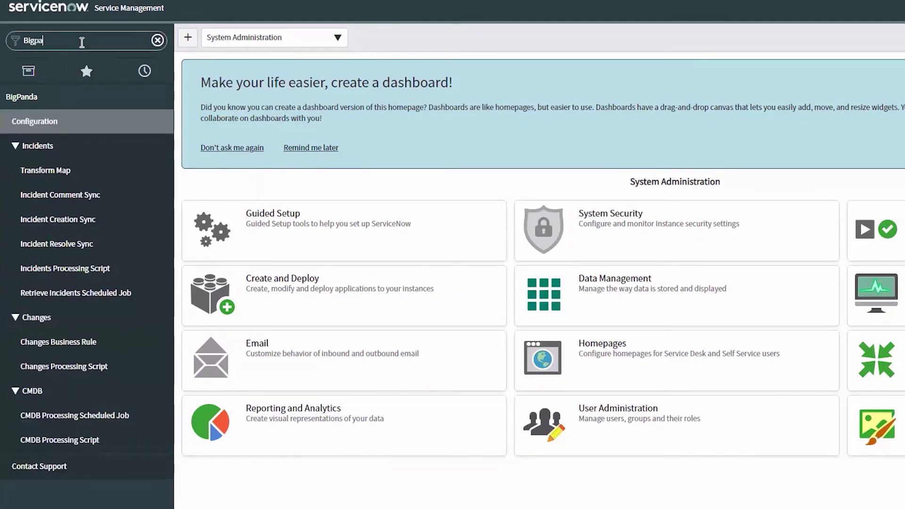
type("nda")
- Open BigPanda Configuration in ServiceNow and copy the saved bearer token from the notes
left_click(74, 125)
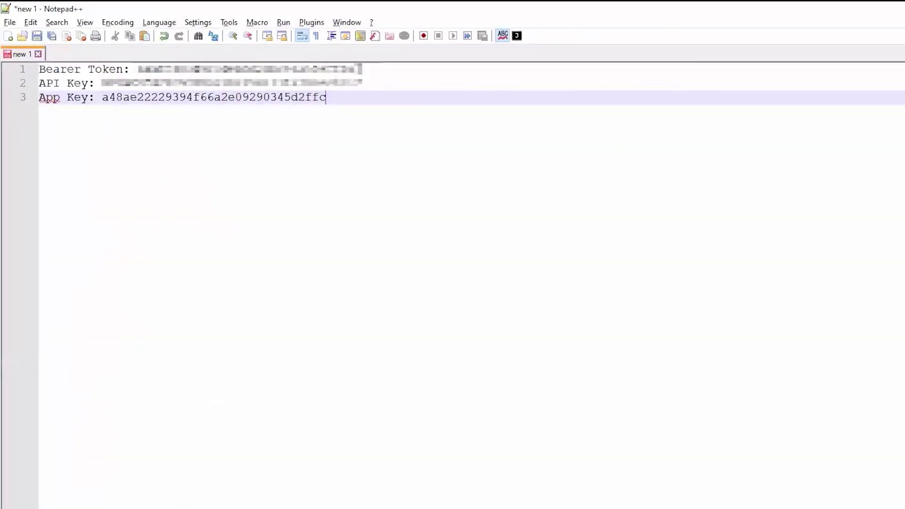
left_click(353, 69)
left_click_drag(346, 69, 138, 69)
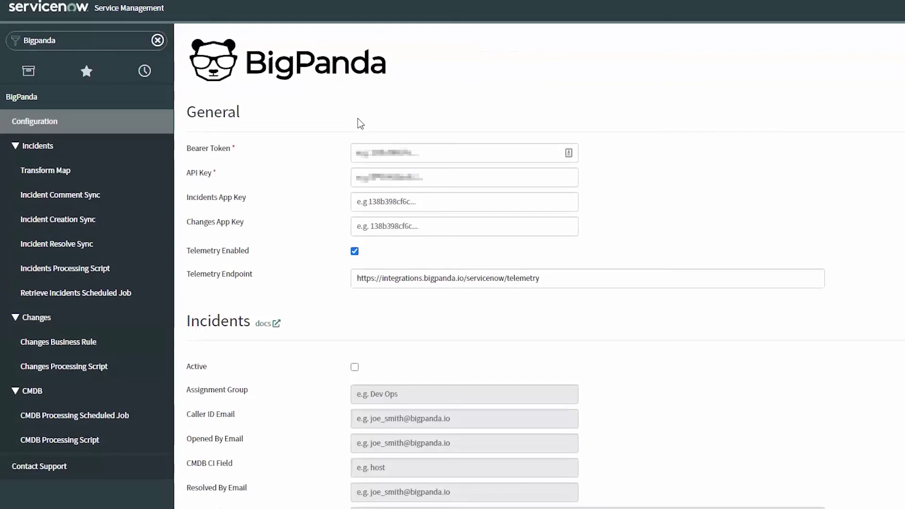
left_click(373, 149)
- Paste the bearer token, API key and incidents app key into the BigPanda configuration form
key("ctrl+v")
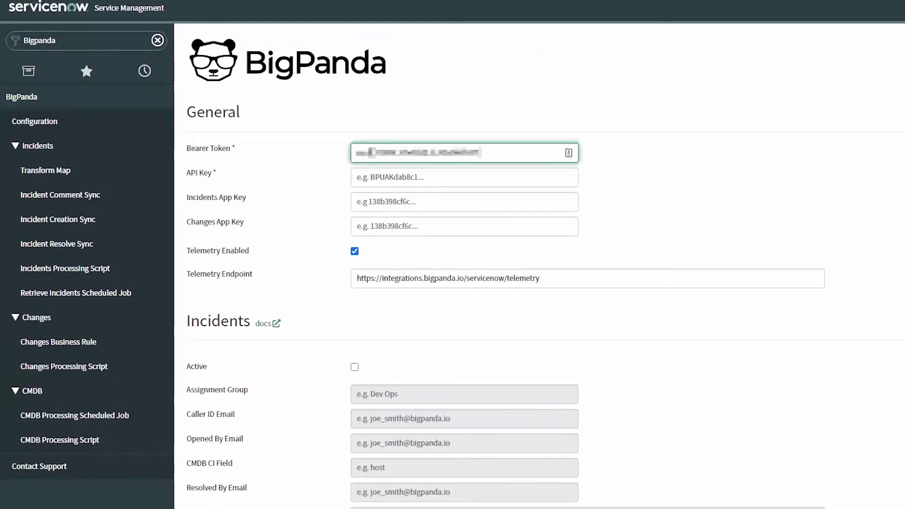
left_click(361, 178)
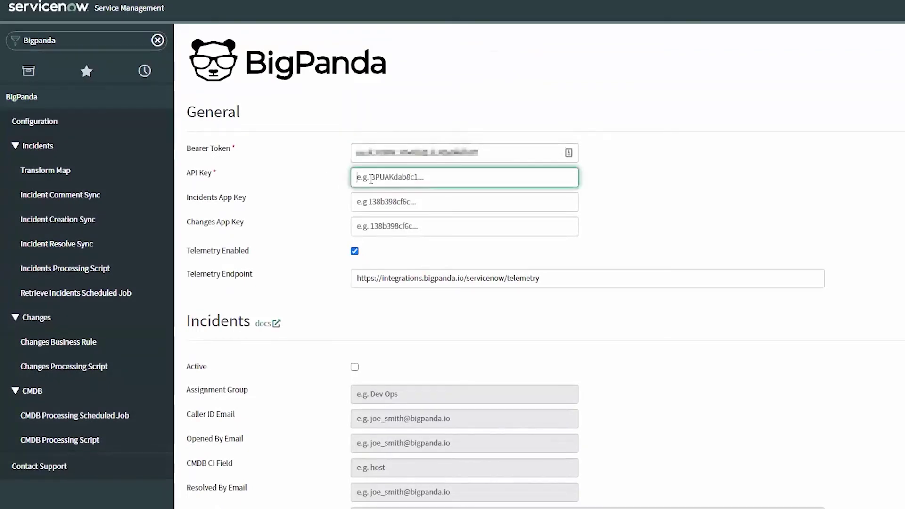
key("ctrl+v")
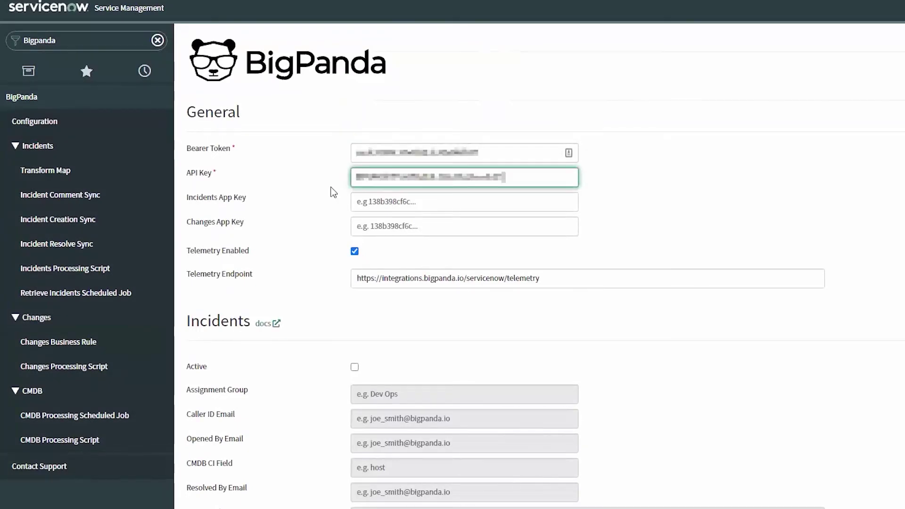
left_click(368, 200)
key("ctrl+v")
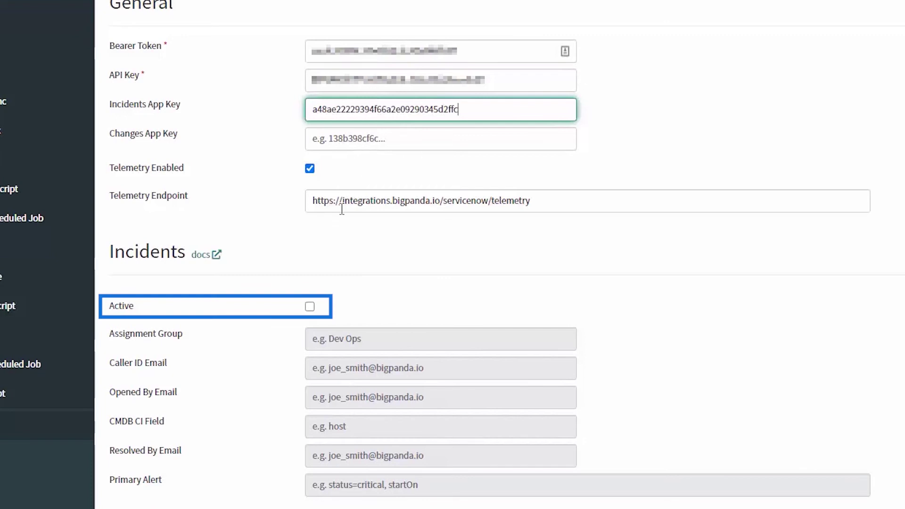
- Mark Incidents as Active and submit the BigPanda configuration
left_click(310, 306)
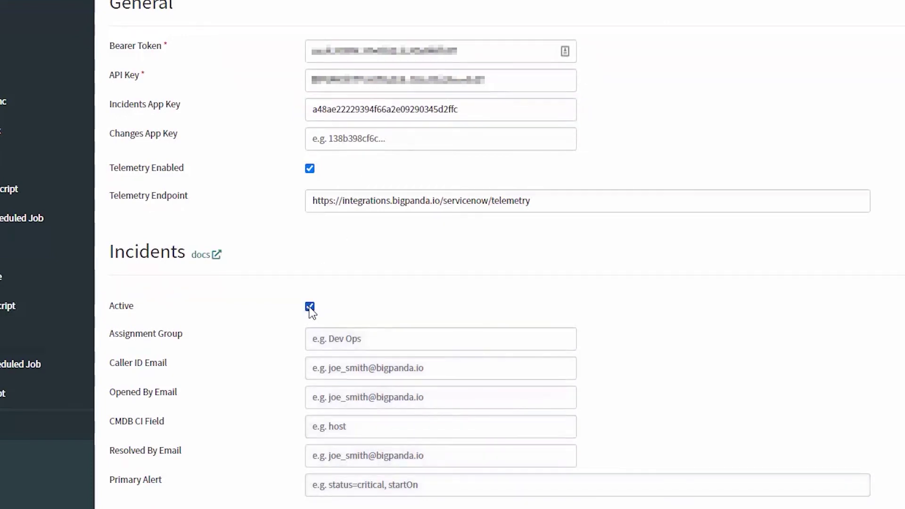
scroll(310, 309, "down", 3)
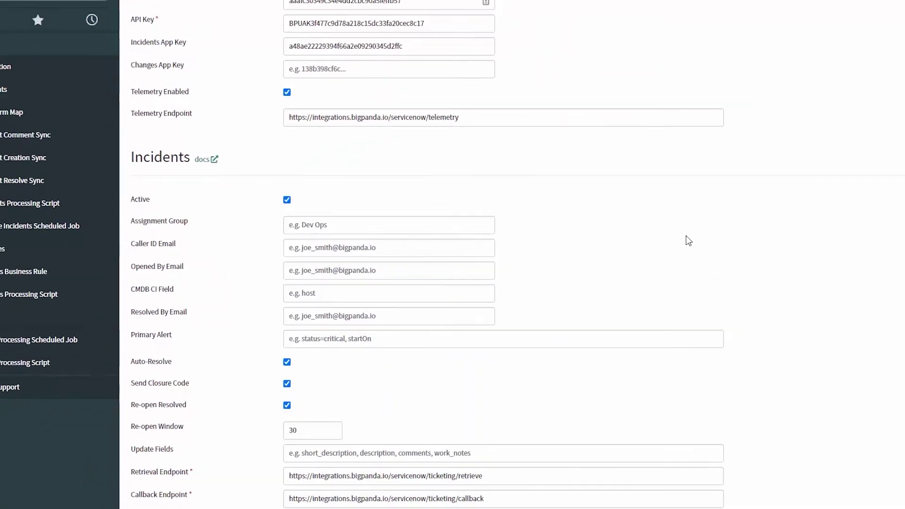
scroll(904, 262, "down", 5)
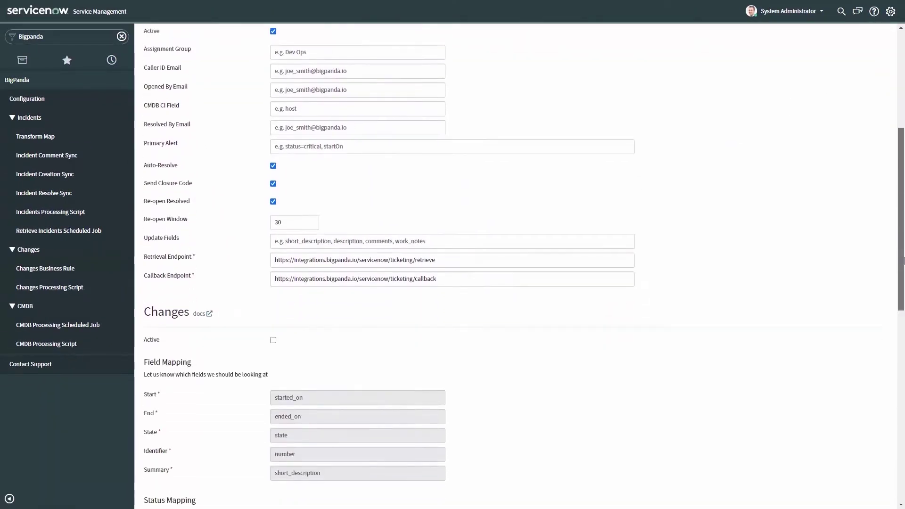
left_click_drag(903, 261, 903, 453)
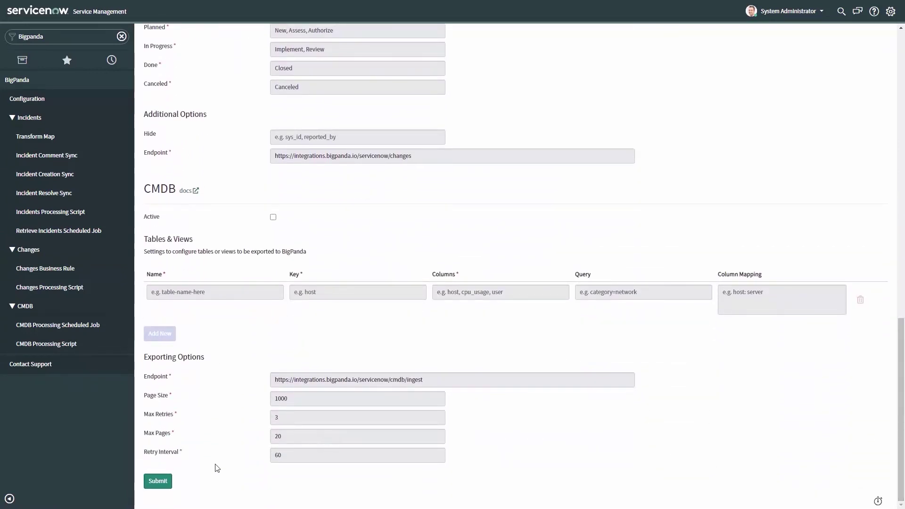
left_click(165, 487)
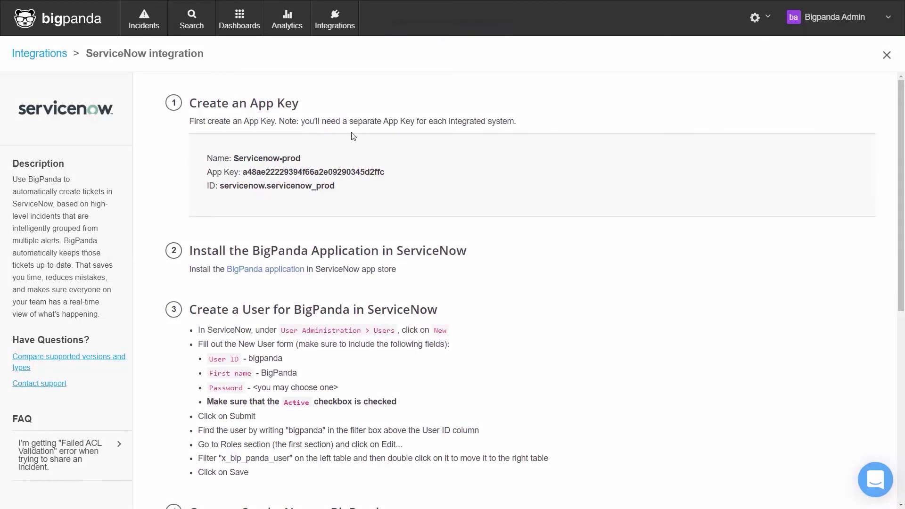
- Enter the ServiceNow instance URL plus the service user's username and password, then configure ServiceNow
scroll(353, 136, "down", 7)
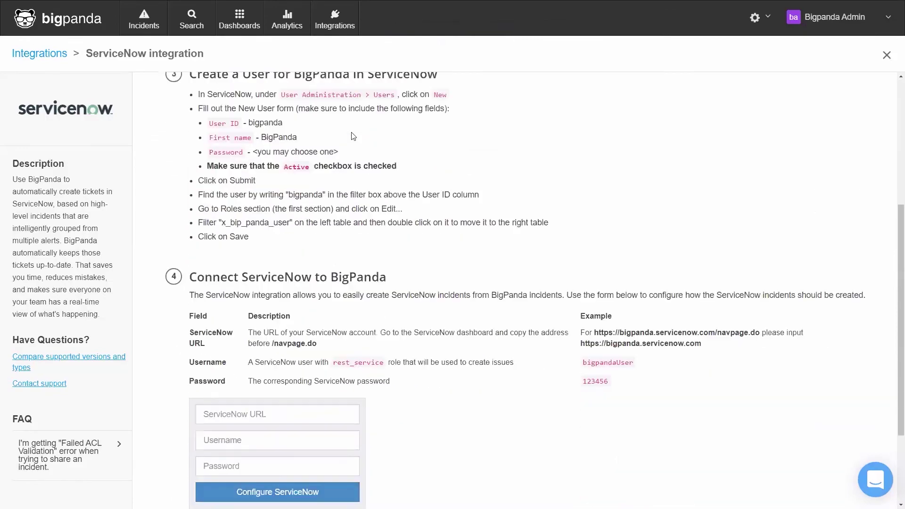
scroll(351, 133, "down", 1)
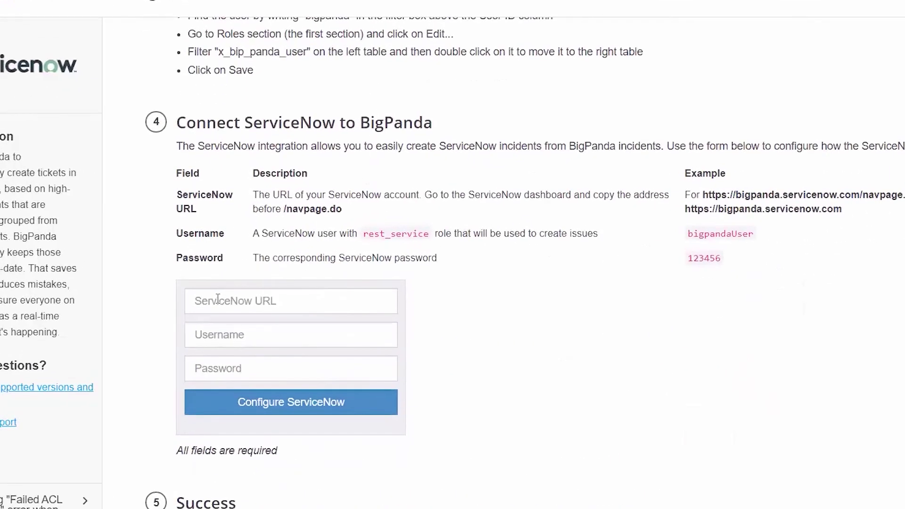
left_click(220, 298)
key("ctrl+v")
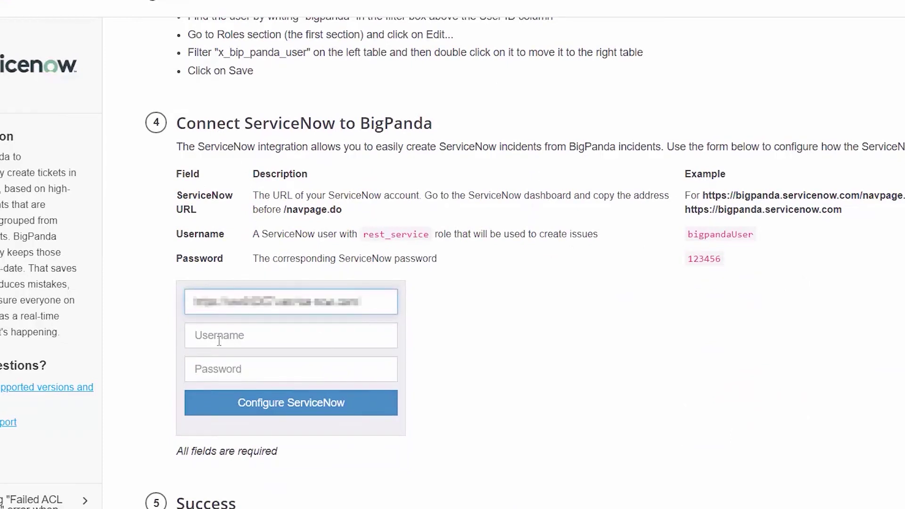
left_click(219, 340)
type("bigpanda")
key("Tab")
type("bigpanda")
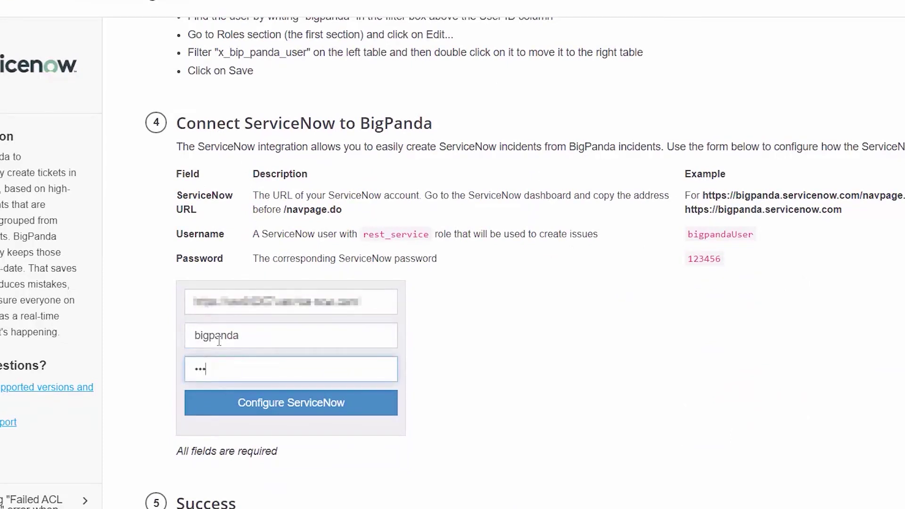
left_click(280, 409)
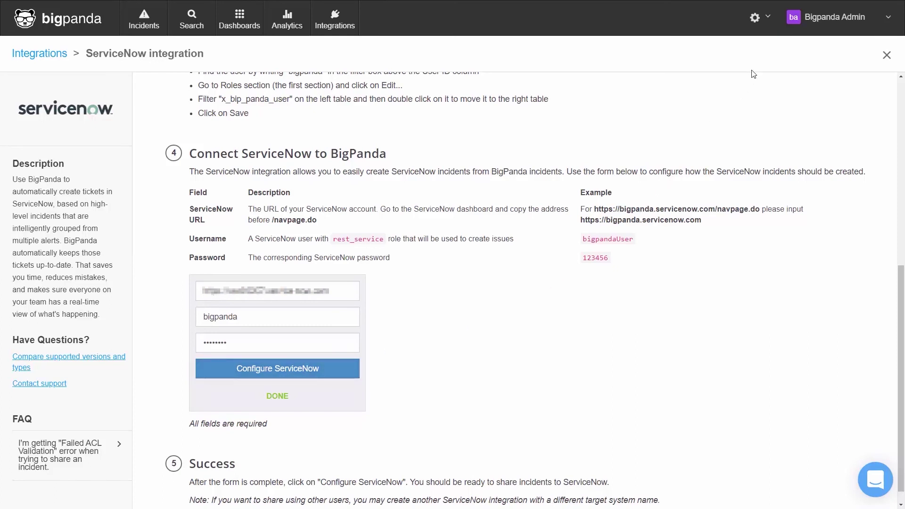
- Create an AutoShare rule sending P0-P1 - High incidents to ServiceNow - Servicenow-prod
left_click(771, 19)
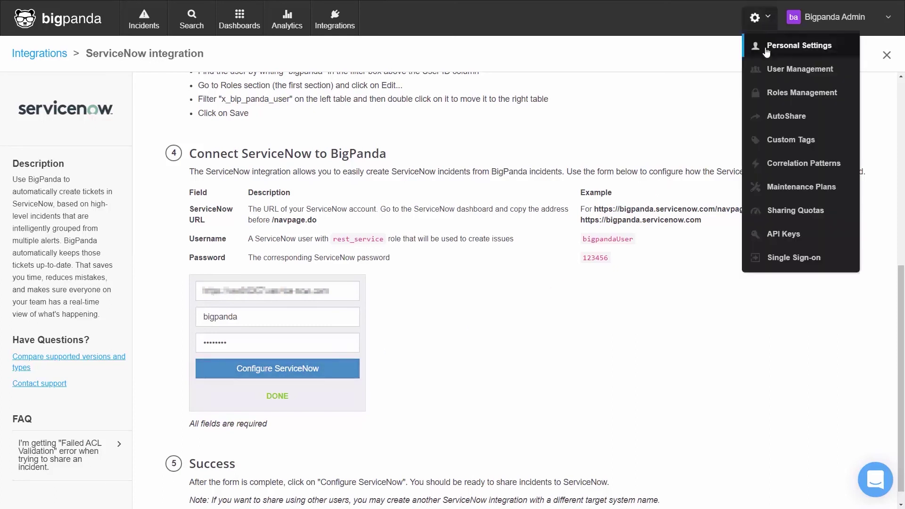
left_click(775, 117)
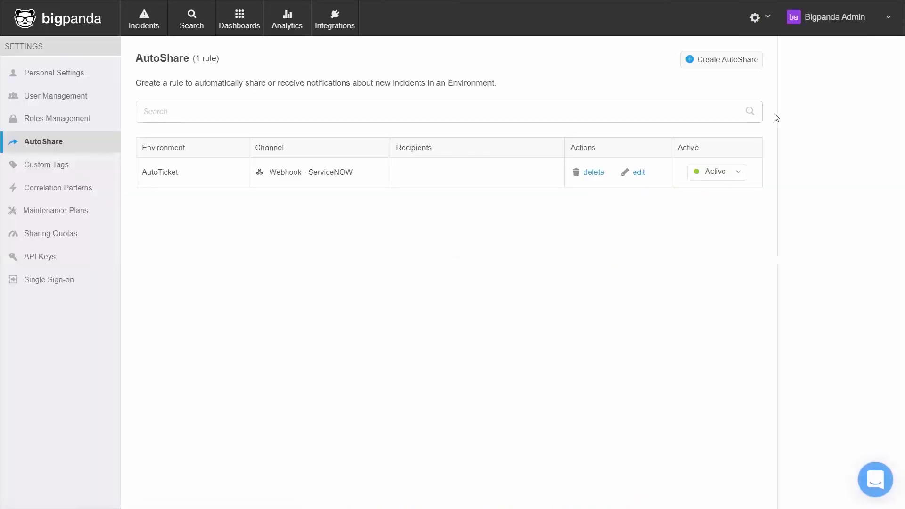
left_click(729, 65)
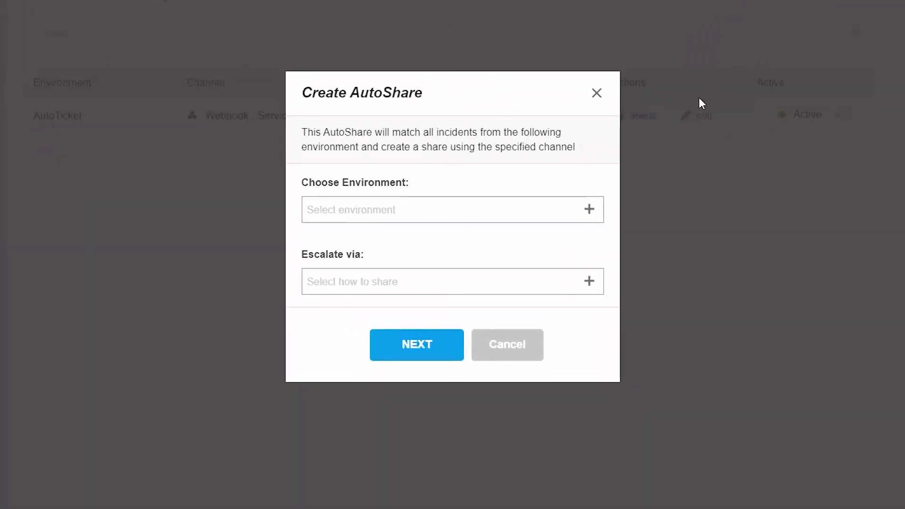
left_click(589, 209)
left_click_drag(597, 256, 586, 376)
left_click(453, 305)
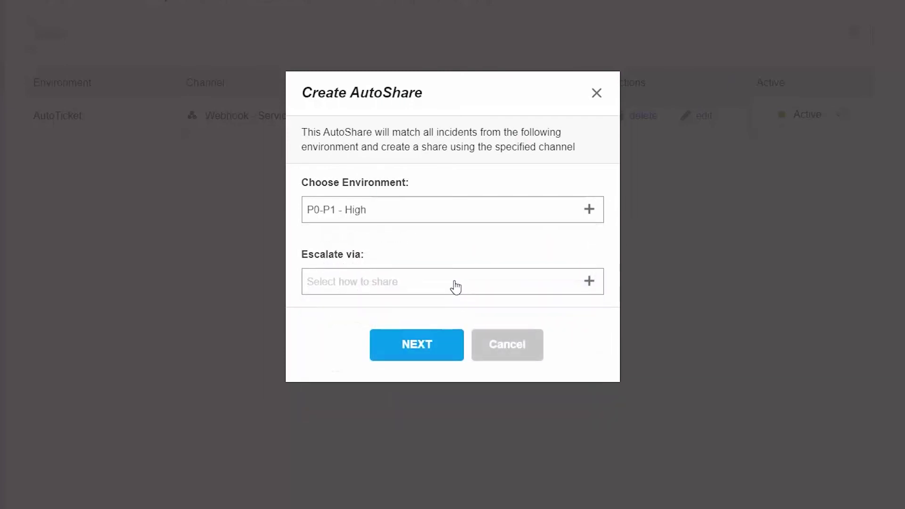
left_click(456, 286)
left_click(467, 400)
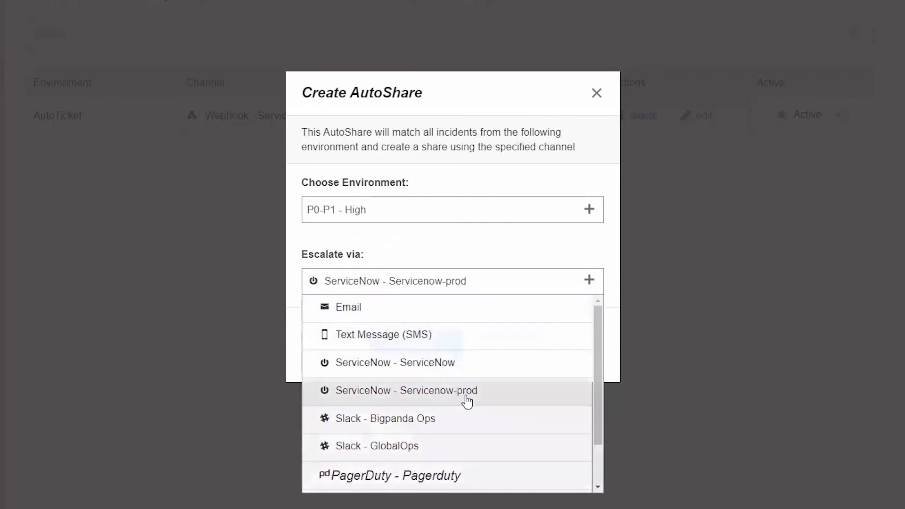
left_click(430, 354)
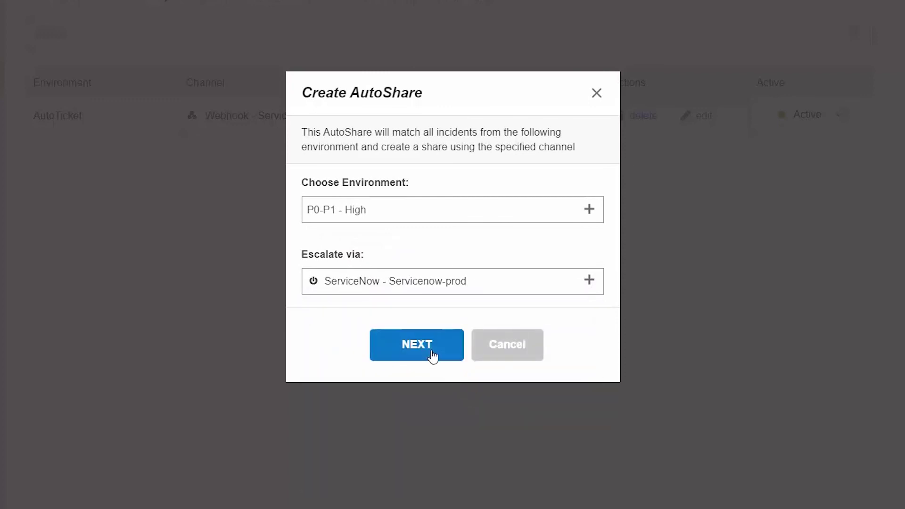
left_click(432, 333)
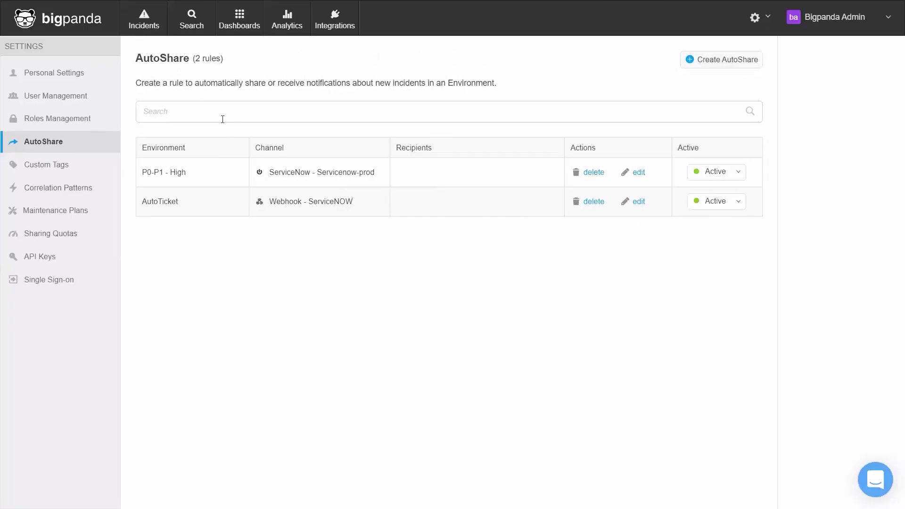
- In P0-P1 - High incidents, open the 172.20.22.50 incident's comments and follow the ServiceNow INC link
left_click(146, 20)
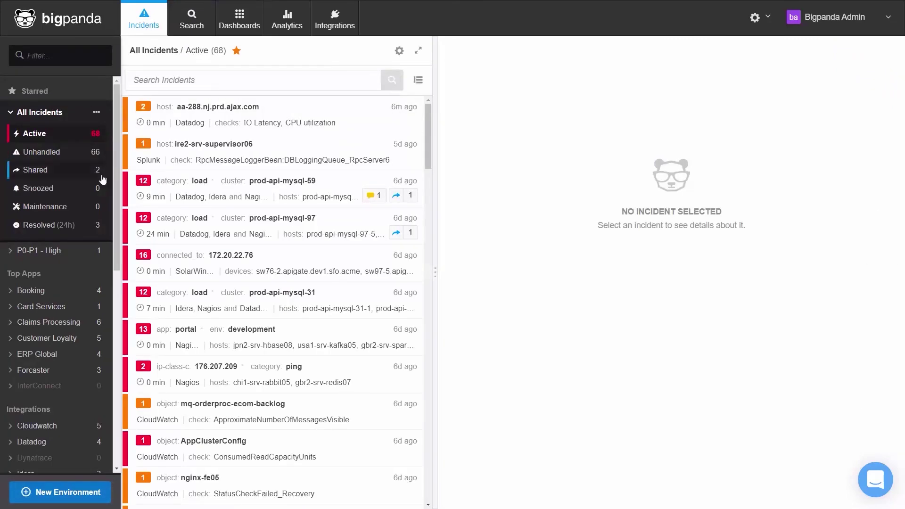
left_click(51, 252)
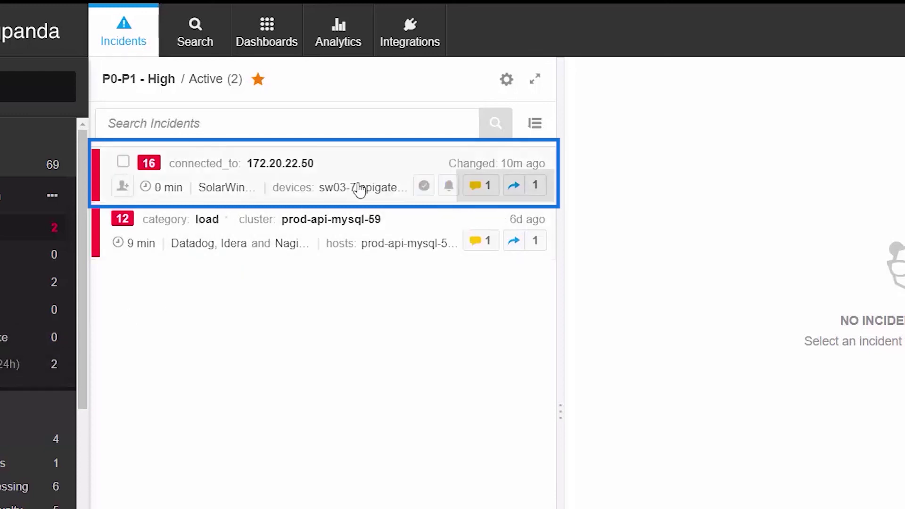
left_click(380, 166)
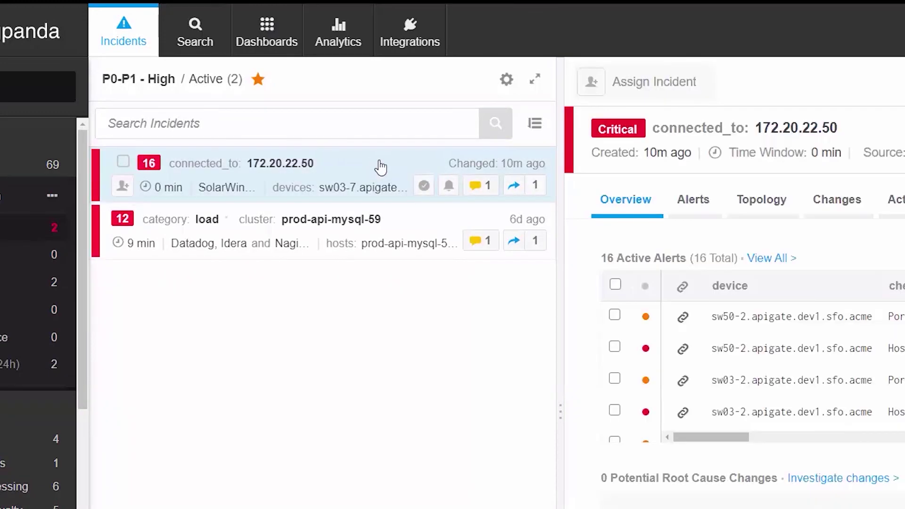
left_click(480, 185)
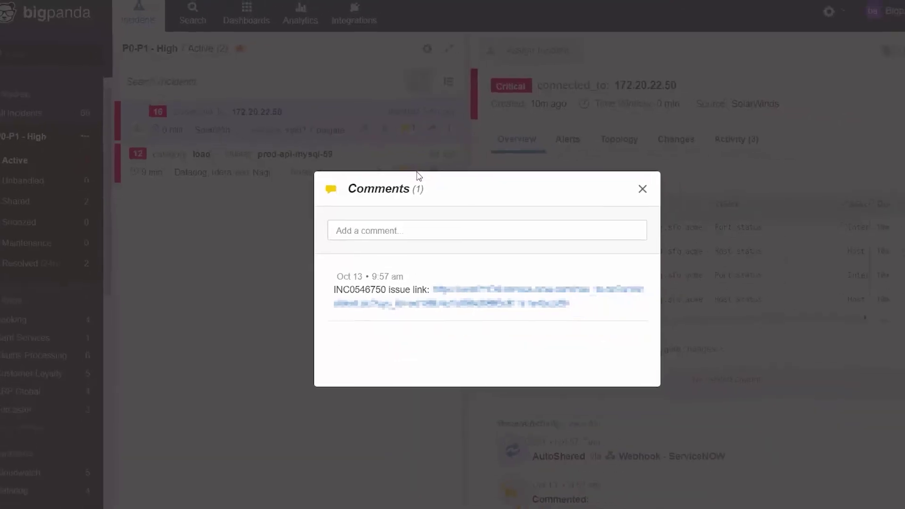
left_click(442, 271)
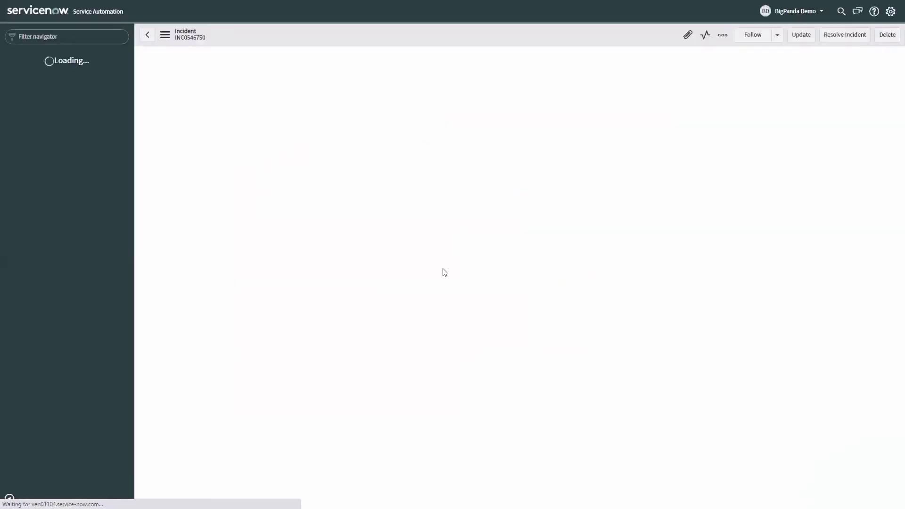